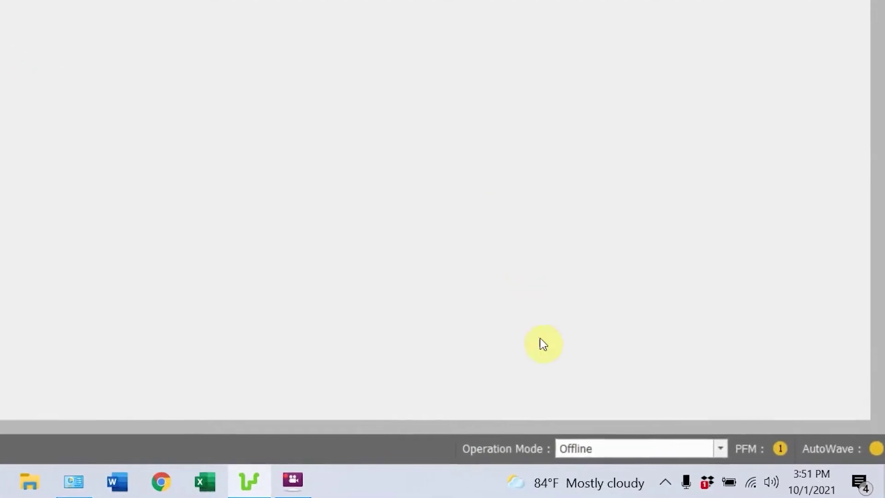
click(695, 451)
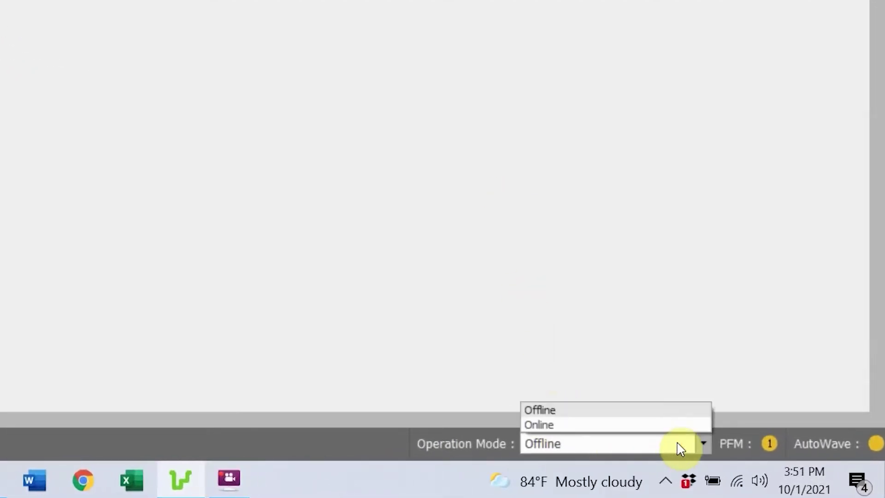
click(681, 449)
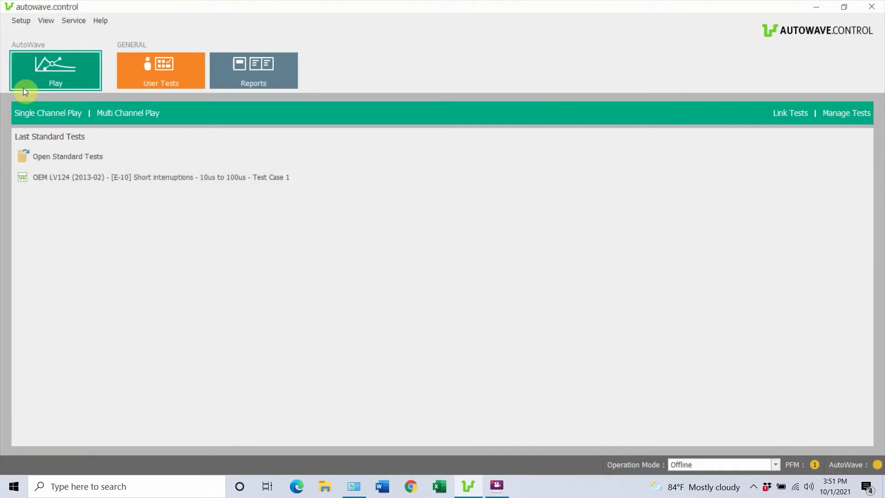
Step: Open the device setup and review the available system configurations and the Output CH1 connection choices of the AutoWave
click(14, 26)
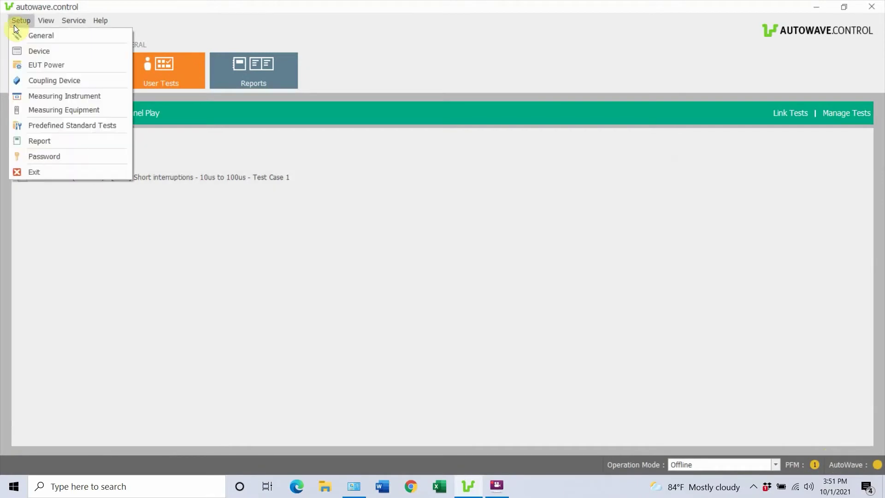
click(23, 50)
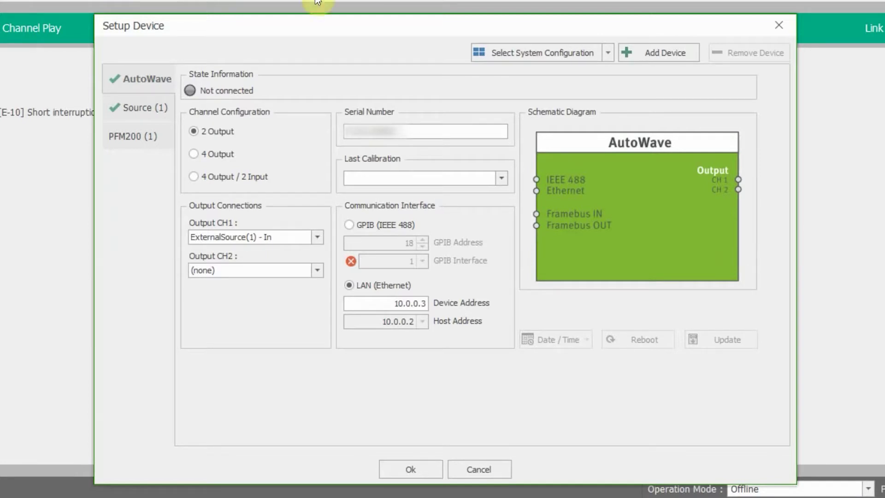
click(535, 55)
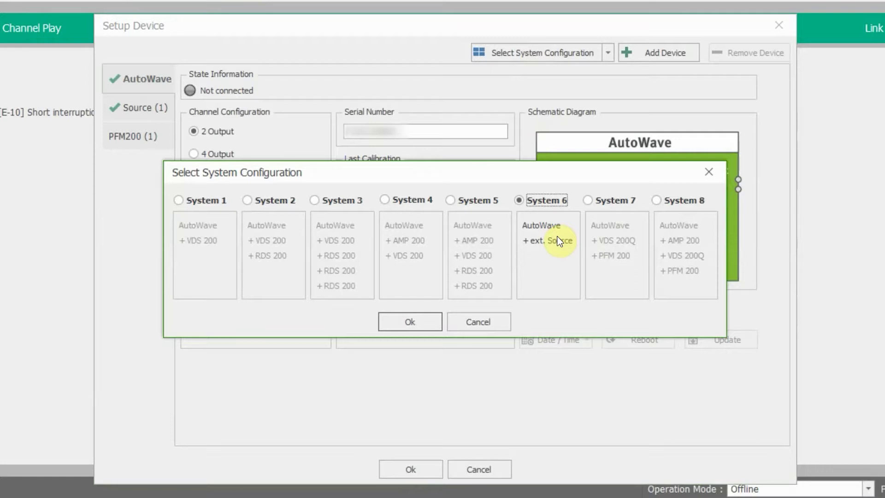
click(701, 181)
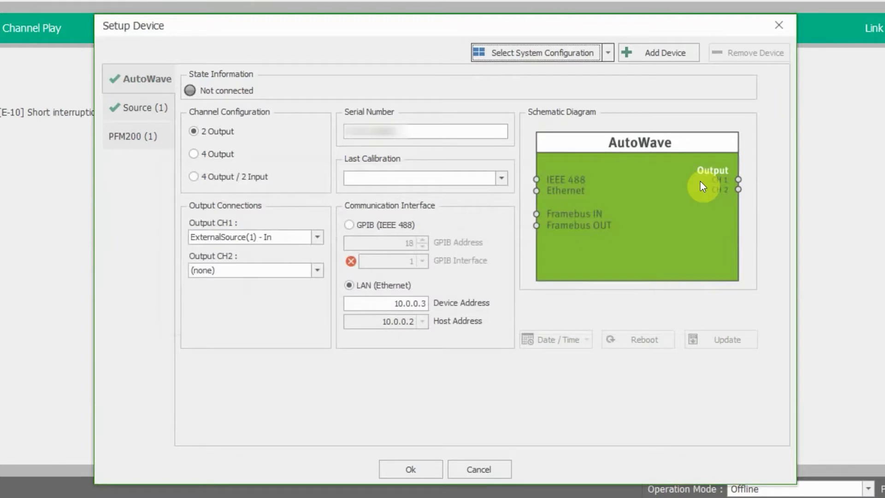
click(248, 240)
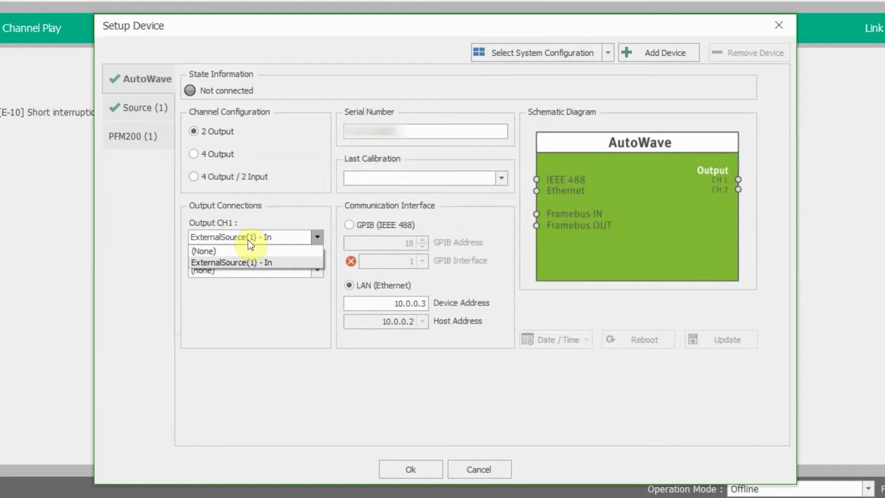
click(125, 226)
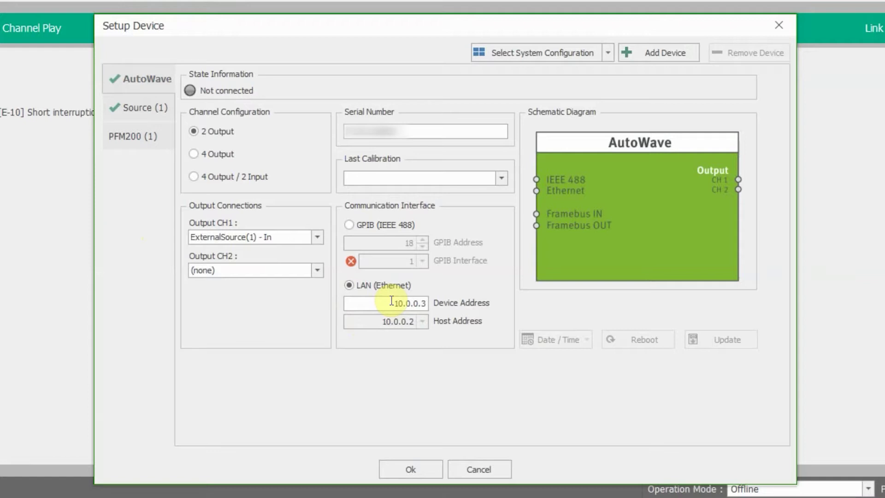
Step: Review the setup of the external source and the PFM200, including name, limits, type and technical data
click(153, 110)
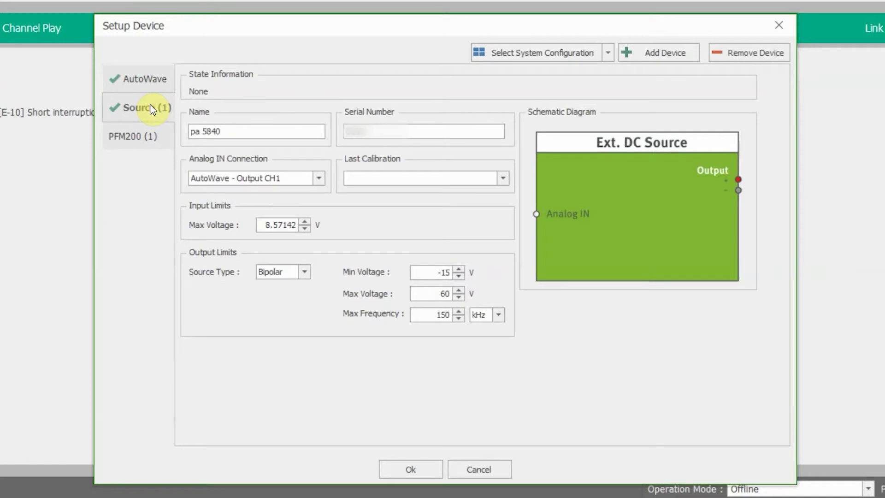
click(262, 128)
click(135, 127)
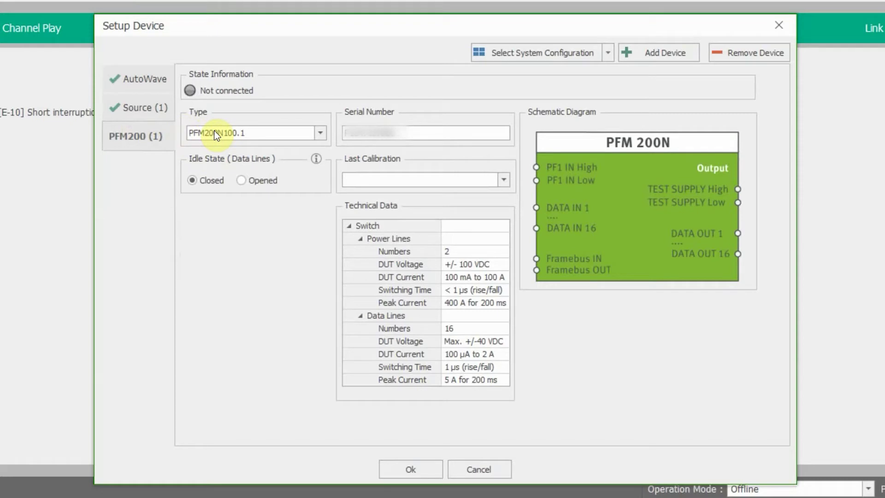
Step: Check which devices can be added without adding one, and return to the AutoWave settings by way of the external source
click(661, 55)
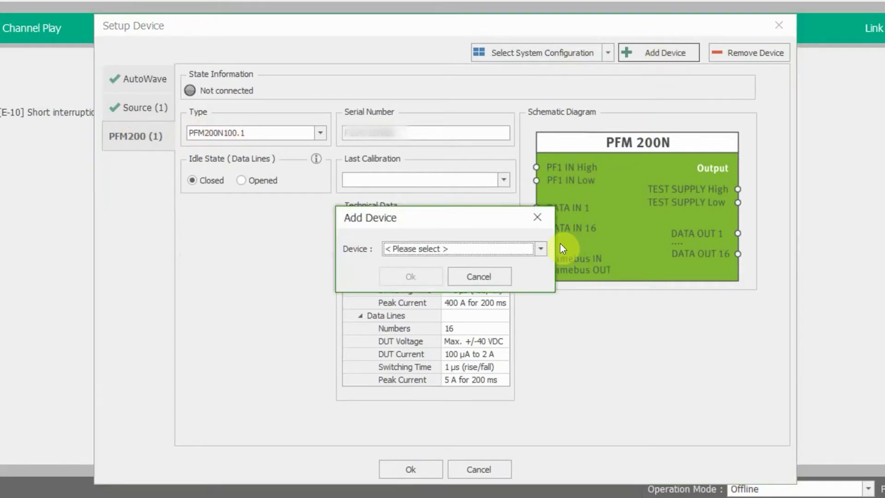
click(542, 249)
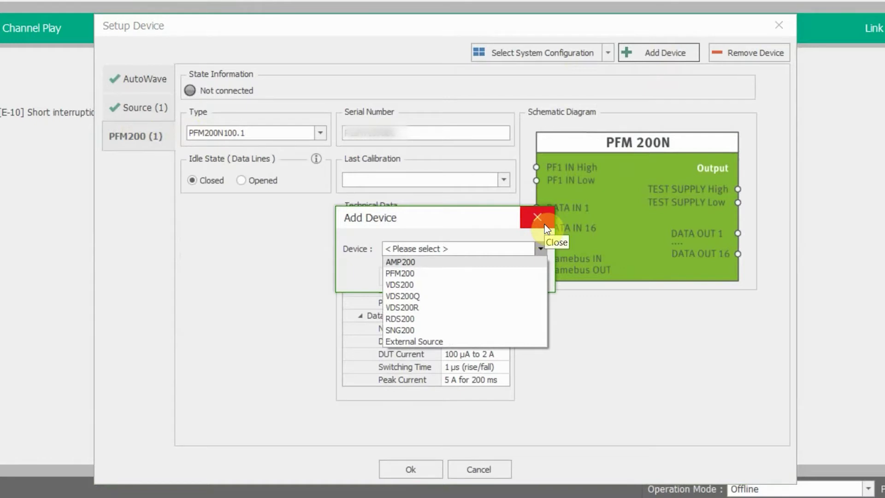
click(544, 224)
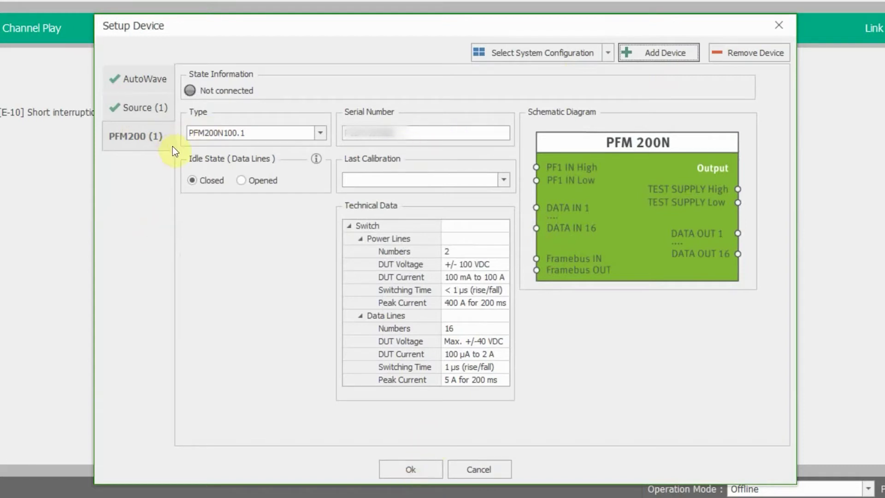
click(147, 120)
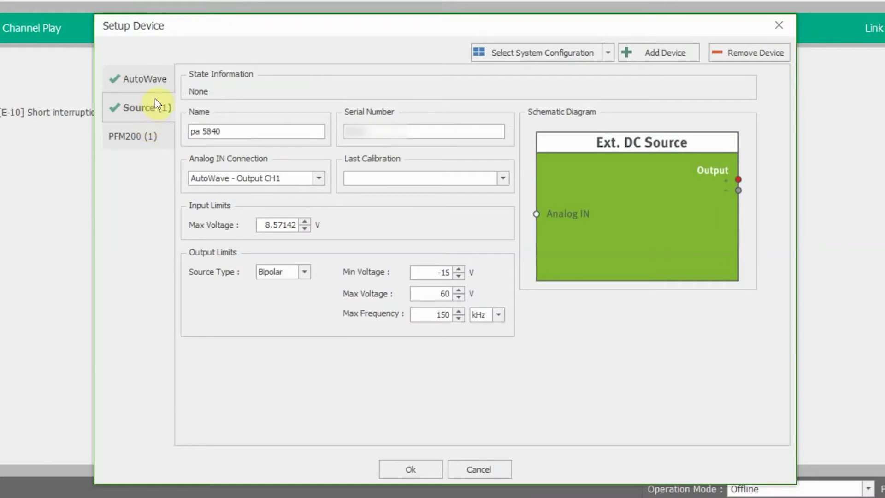
click(134, 79)
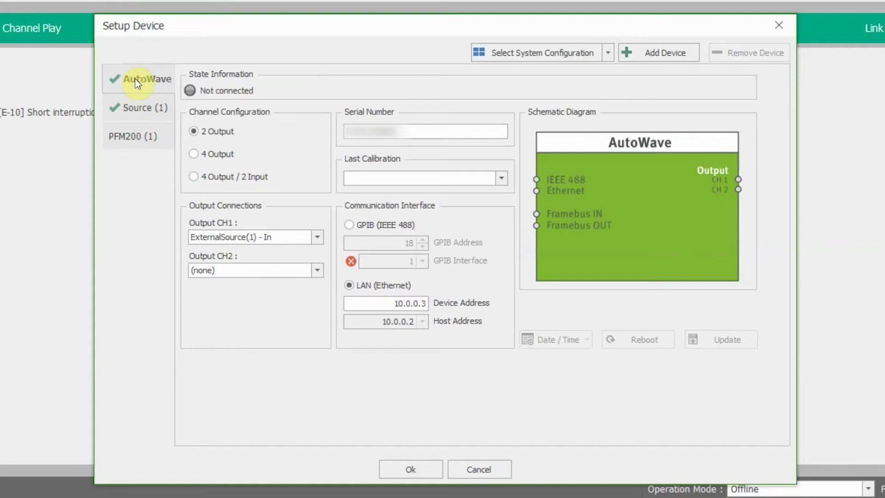
Step: Accept the device setup and switch the operation mode to Online
click(424, 469)
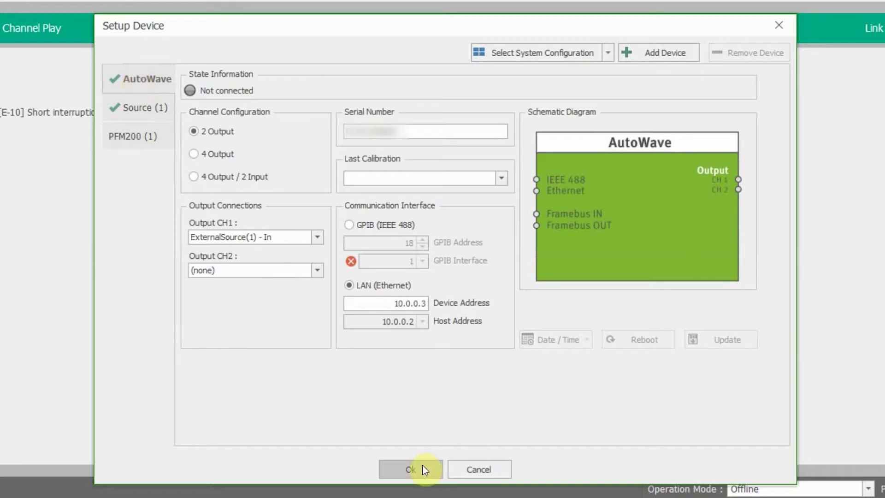
click(422, 466)
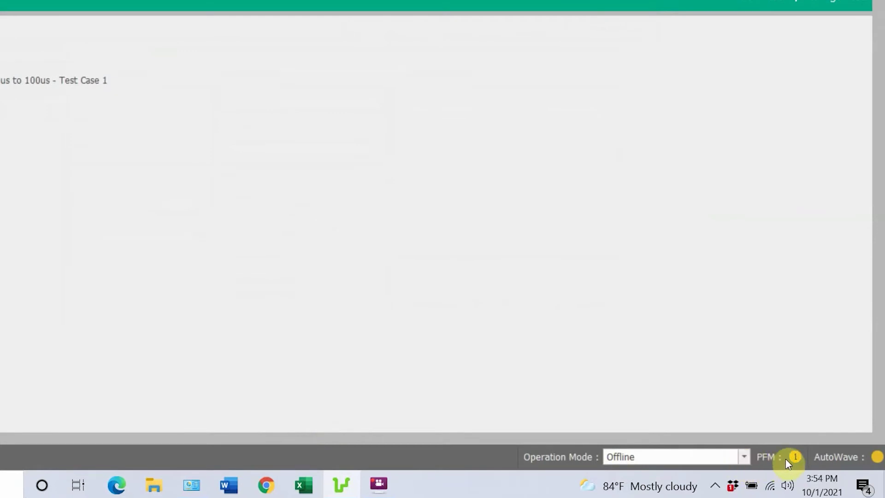
click(745, 457)
click(717, 443)
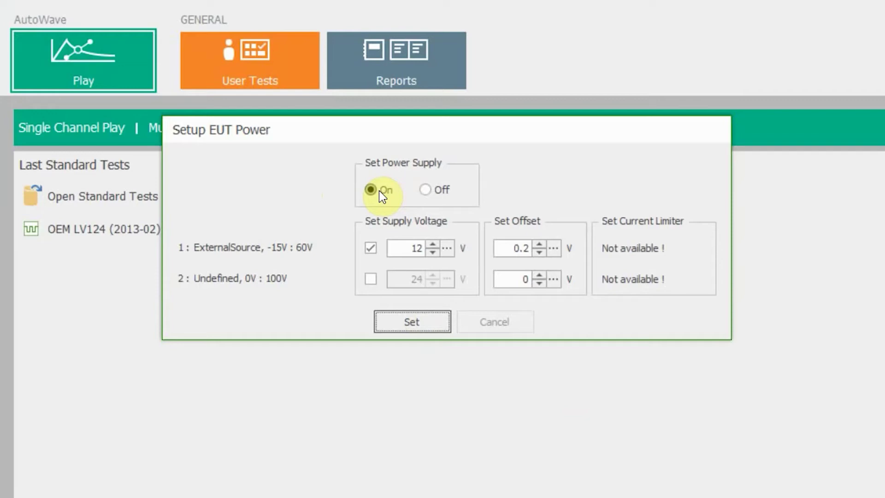
Step: Set the external source's offset to 0.2 V and apply the EUT power settings with the power supply on at 12 V
click(539, 252)
click(538, 254)
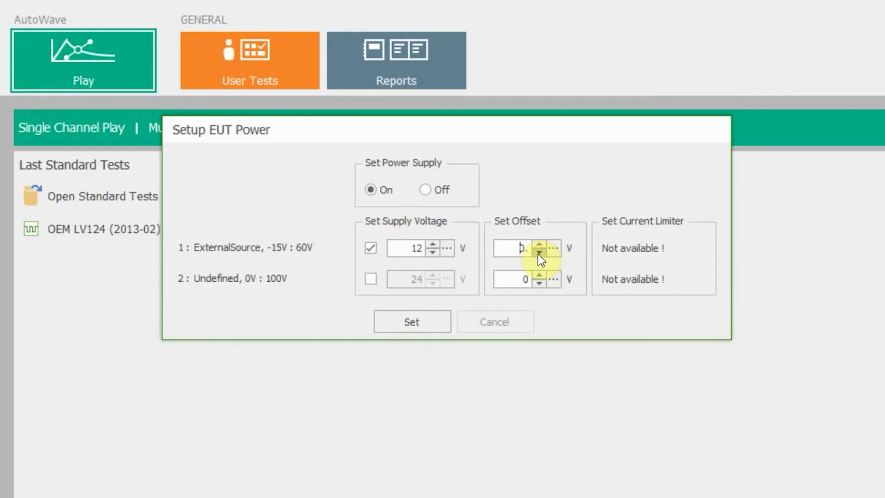
click(538, 243)
click(538, 244)
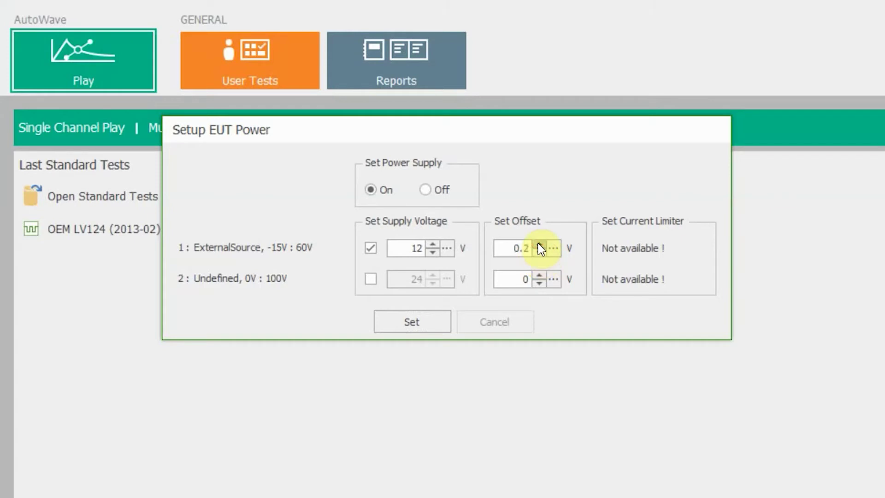
click(398, 330)
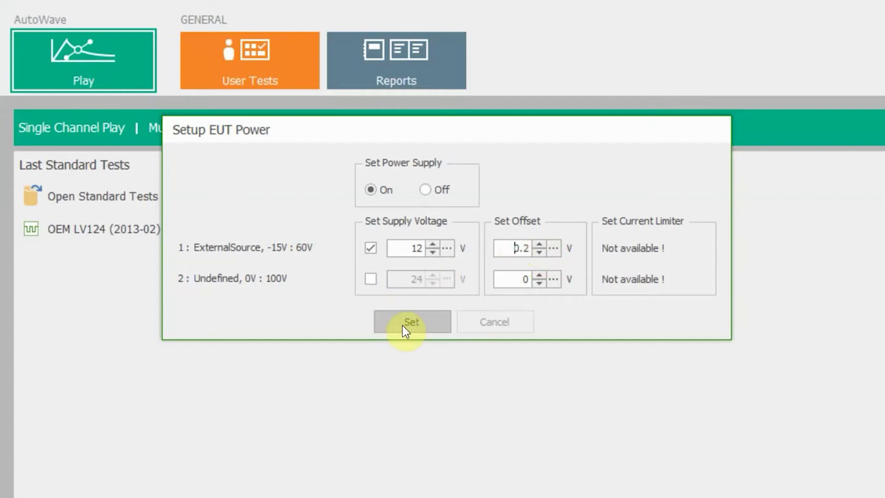
click(404, 328)
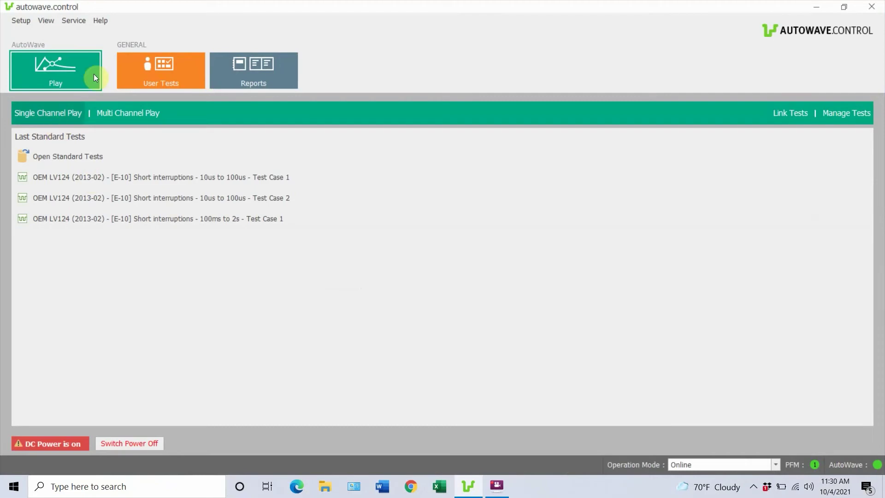
Step: Open the predefined standard tests and review the top-level categories, leaving Automotive expanded with Manufacturer collapsed
click(74, 160)
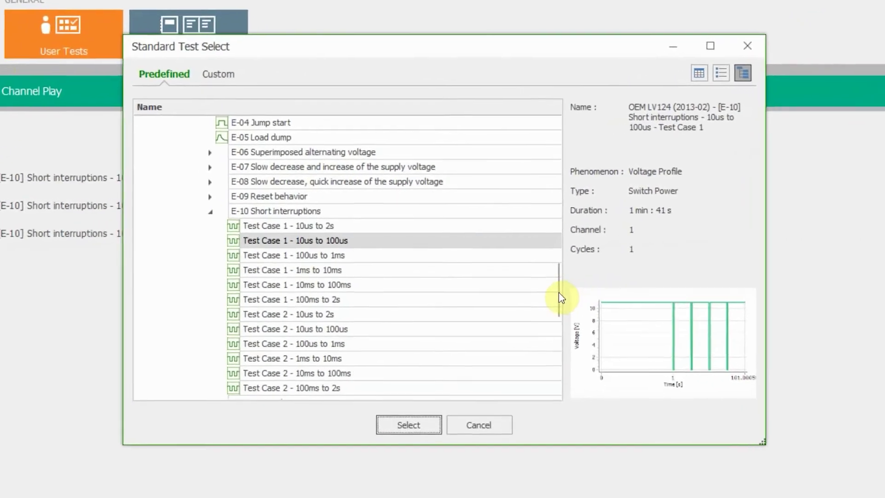
drag(526, 262, 556, 131)
click(144, 152)
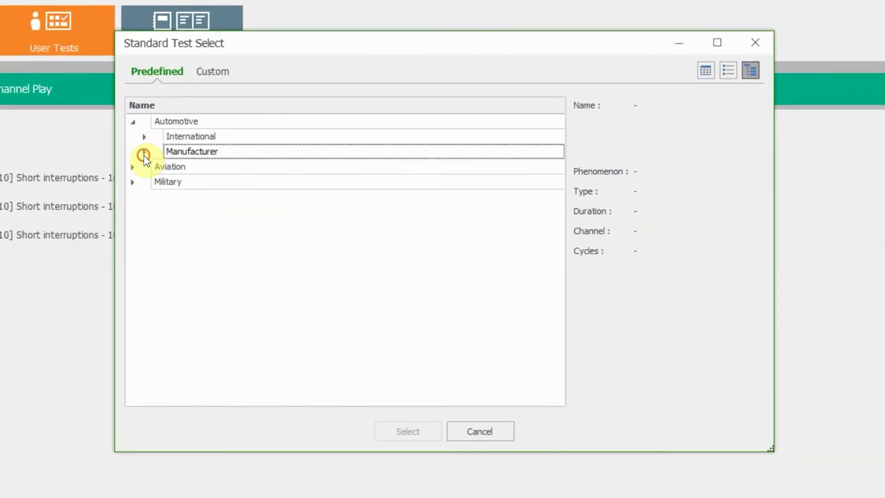
click(133, 121)
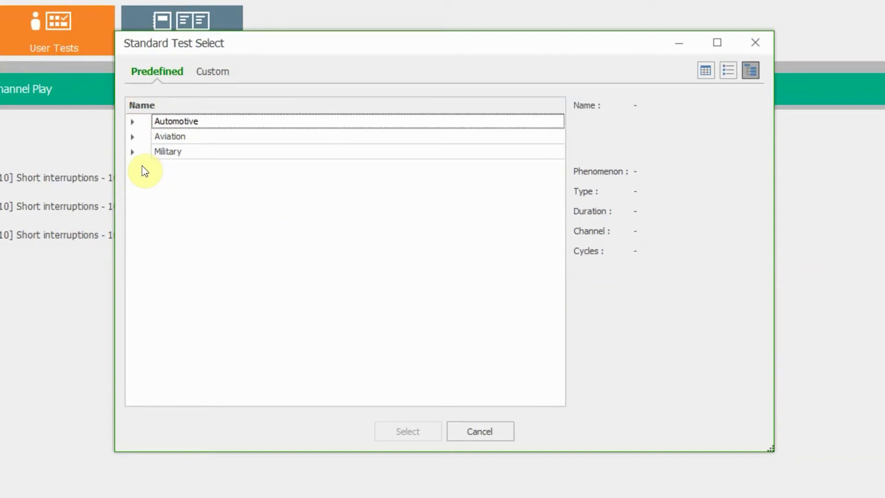
click(132, 122)
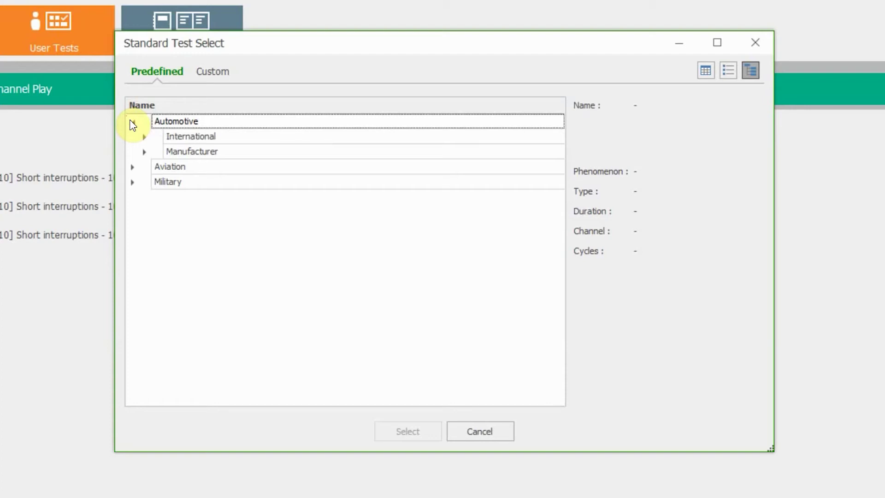
Step: Expand the automotive manufacturers and locate the LV 124 standard under OEM, leaving it expanded
click(144, 152)
drag(560, 156, 547, 247)
click(174, 320)
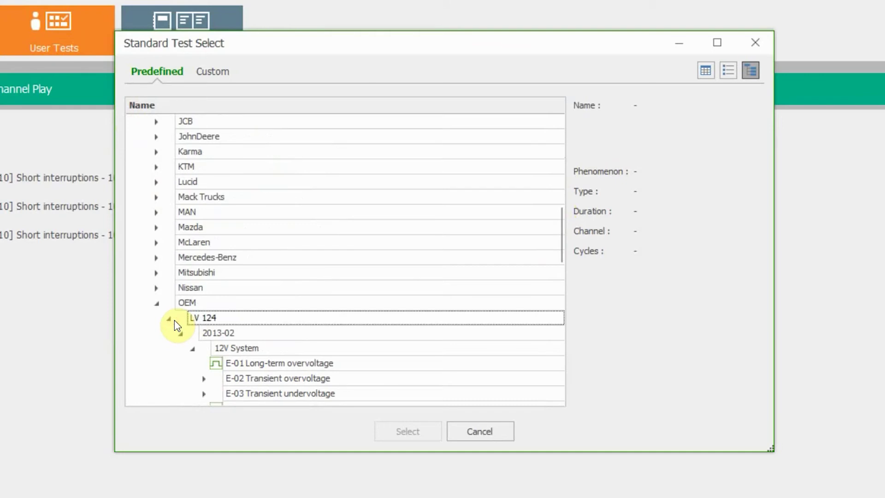
click(169, 318)
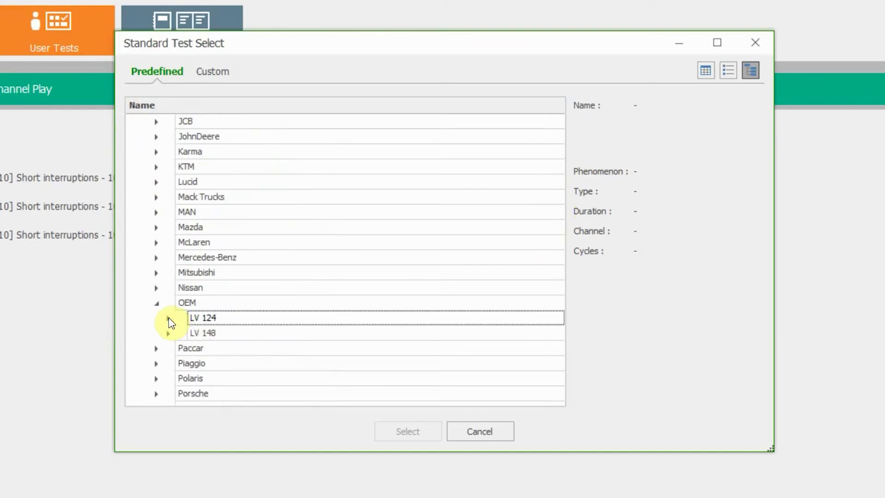
click(168, 318)
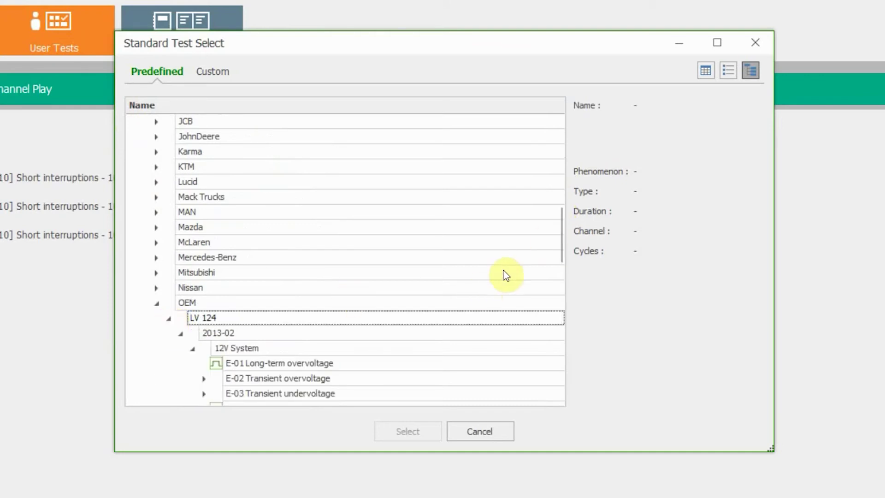
scroll(560, 247, down, 2)
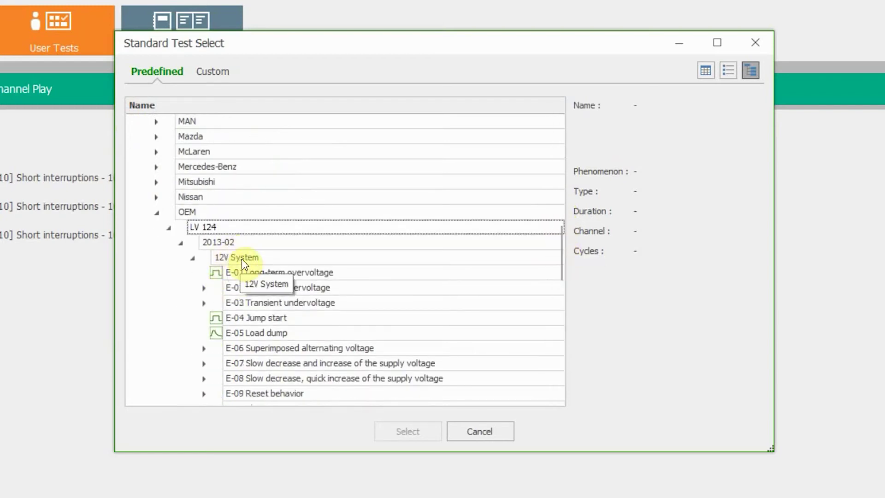
drag(558, 260, 555, 283)
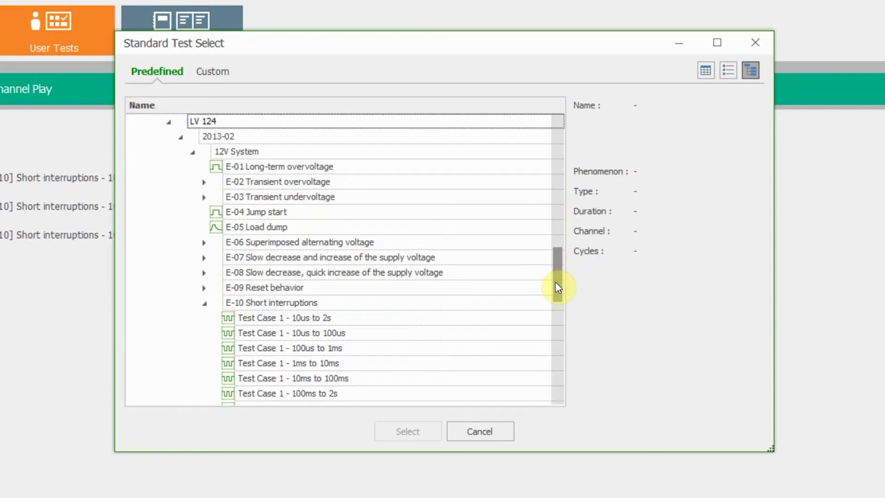
drag(557, 277, 557, 286)
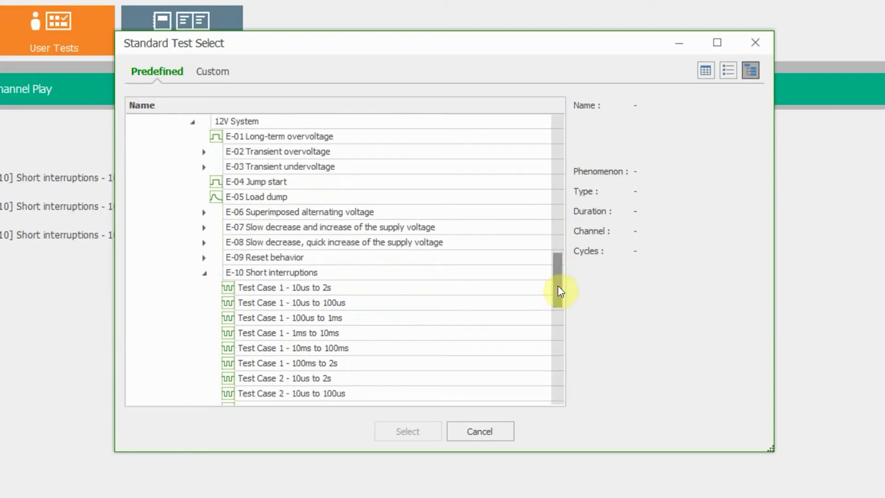
click(286, 304)
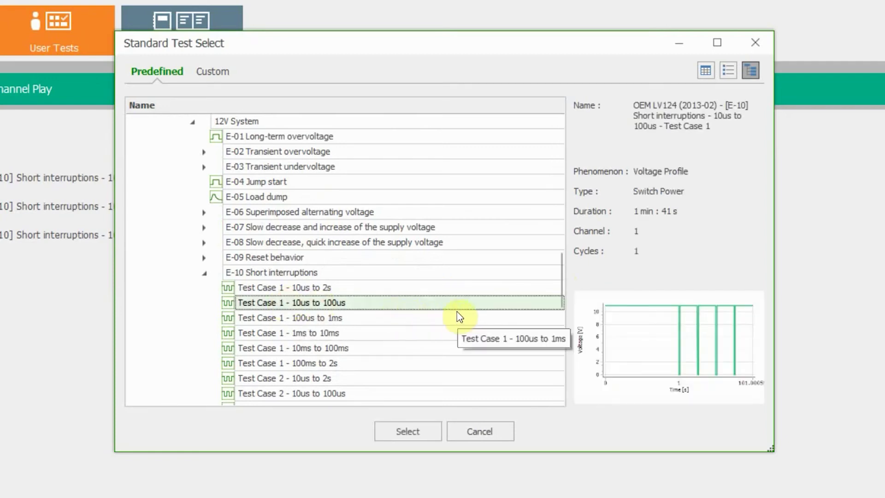
click(397, 436)
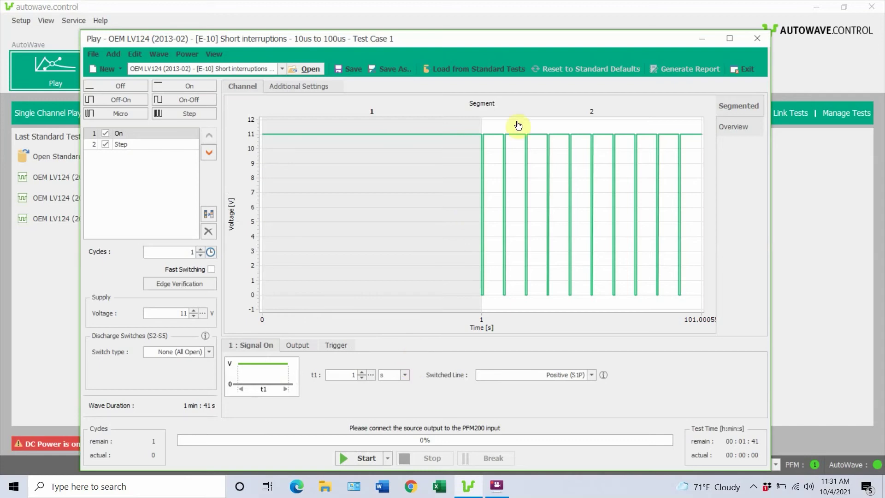
Step: Maximize the test's Play window and select the Step segment in the segment list
double_click(427, 40)
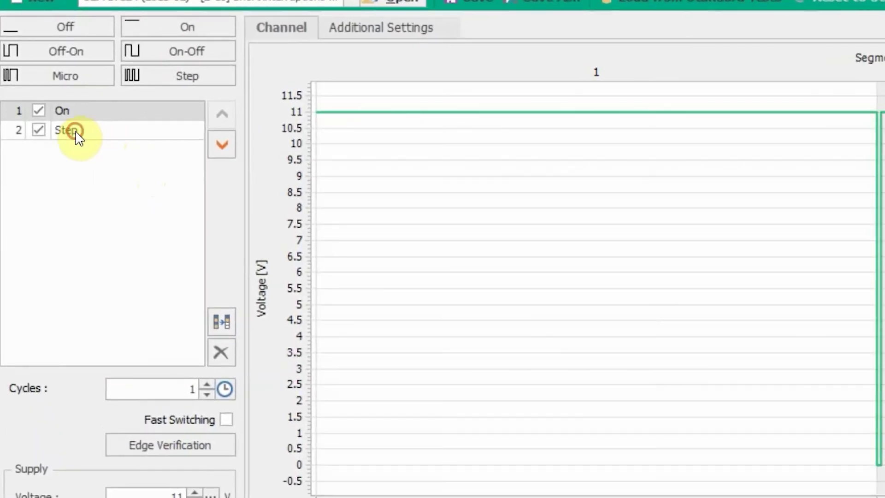
click(77, 132)
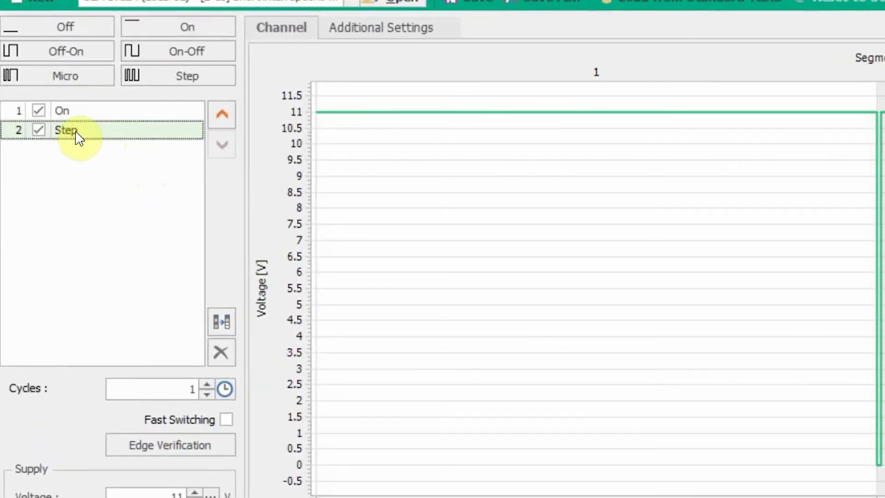